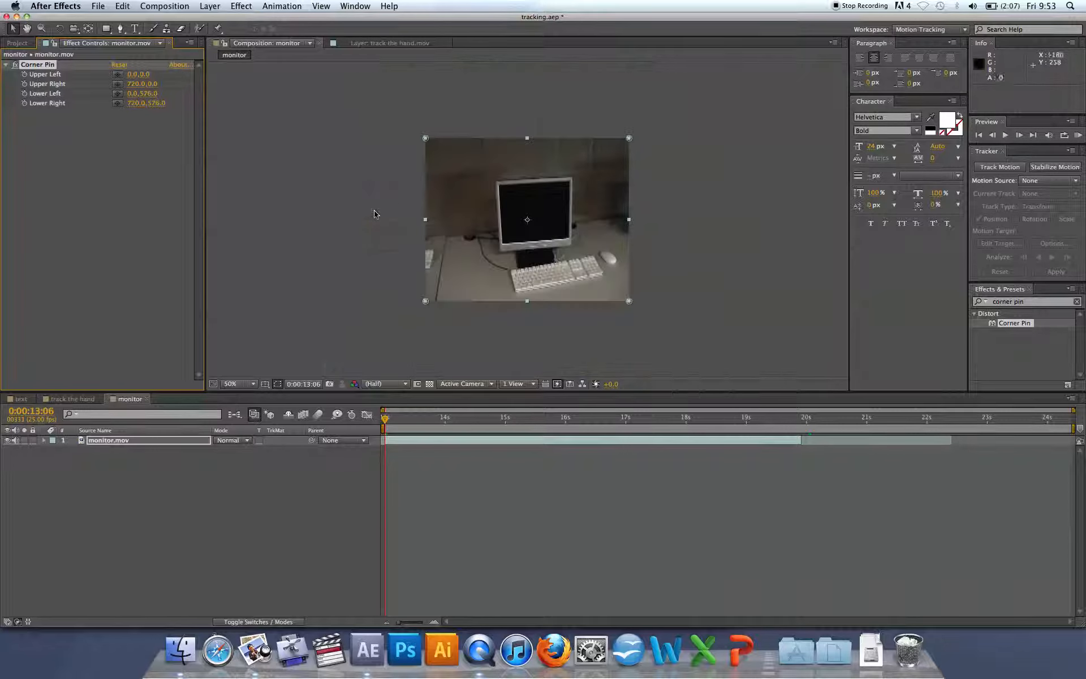
Distort the monitor.mov footage by pulling its upper left, upper right and lower right Corner Pin handles inward
drag(425, 138, 453, 158)
drag(628, 139, 617, 150)
drag(629, 301, 575, 286)
mouse_move(618, 151)
mouse_down()
mouse_move(565, 162)
mouse_move(613, 150)
mouse_up()
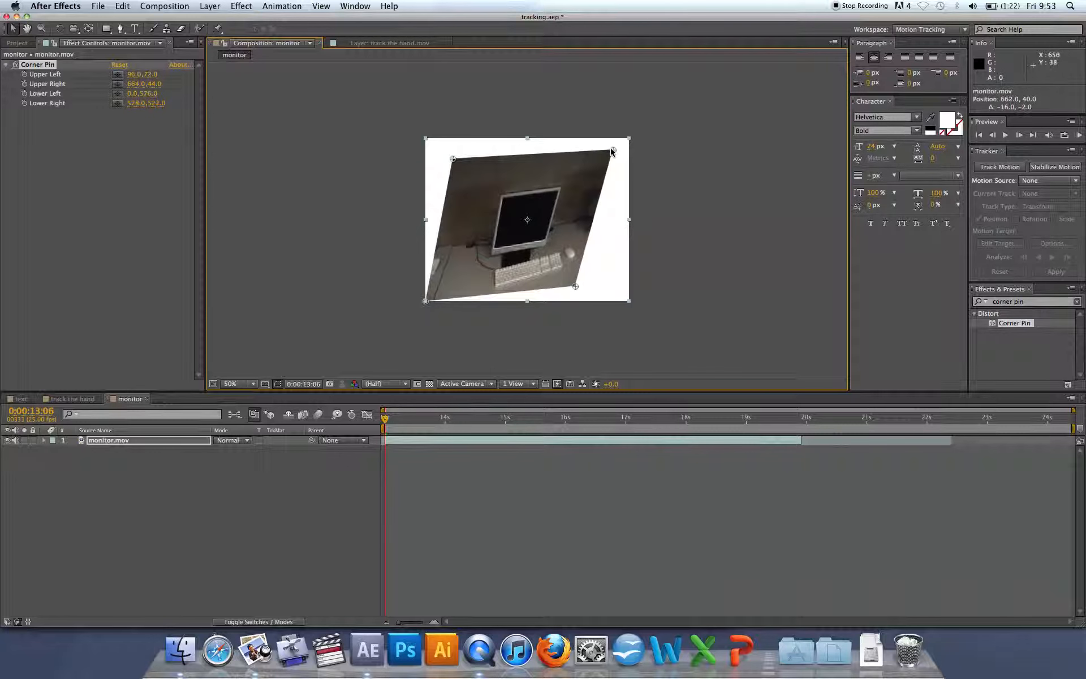
Delete the Corner Pin effect from the monitor.mov layer
click(47, 65)
key(Delete)
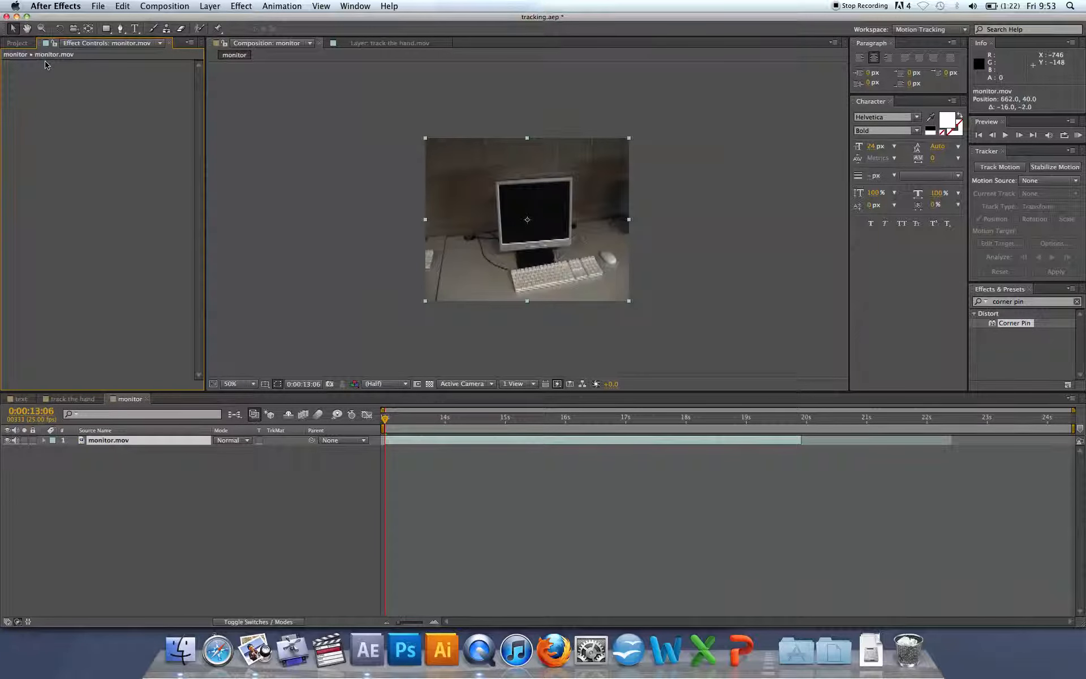
Choose monitor.mov as the tracker's motion source
click(130, 441)
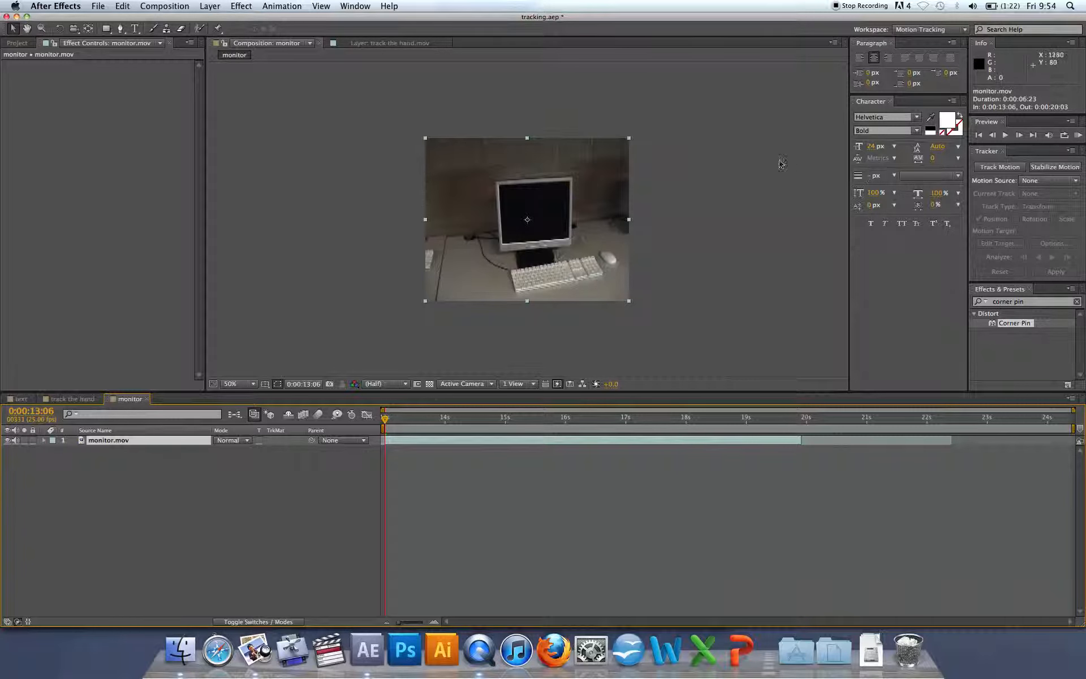
click(1047, 180)
click(983, 208)
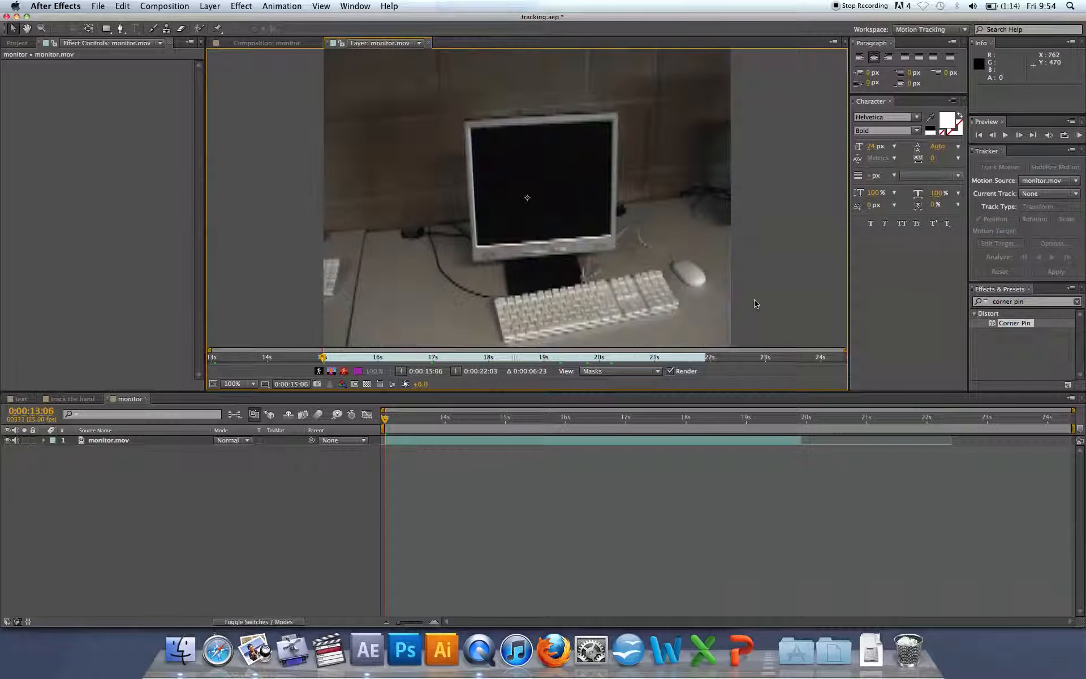
click(1047, 196)
click(1040, 204)
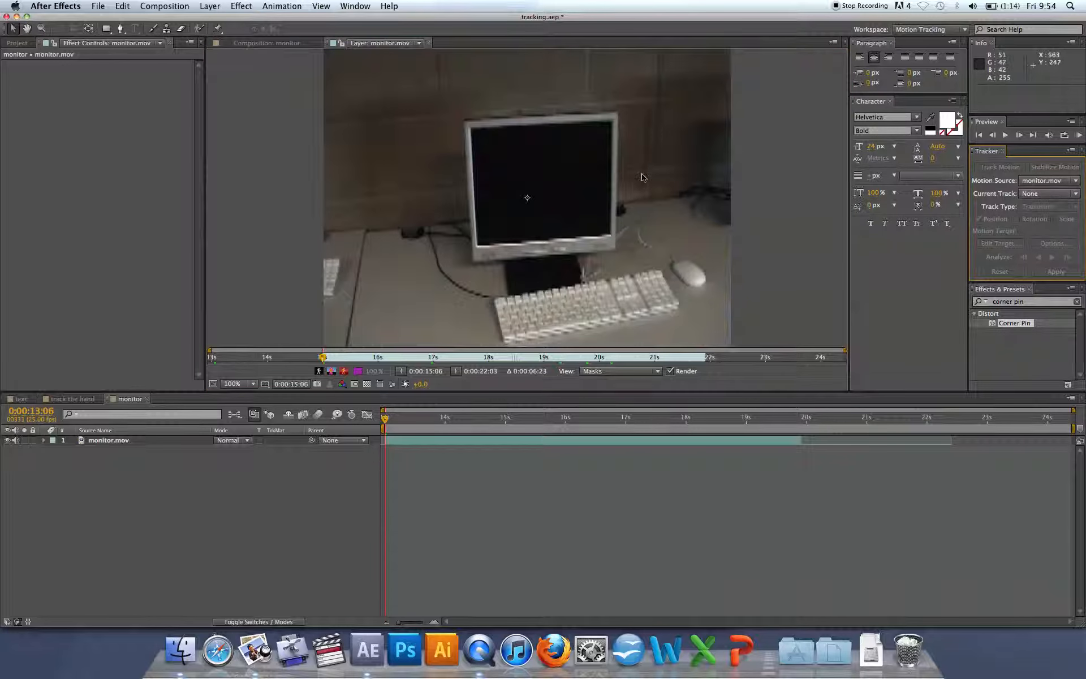
Create a motion tracker on the monitor.mov layer and set its track type to Perspective corner pin
click(176, 444)
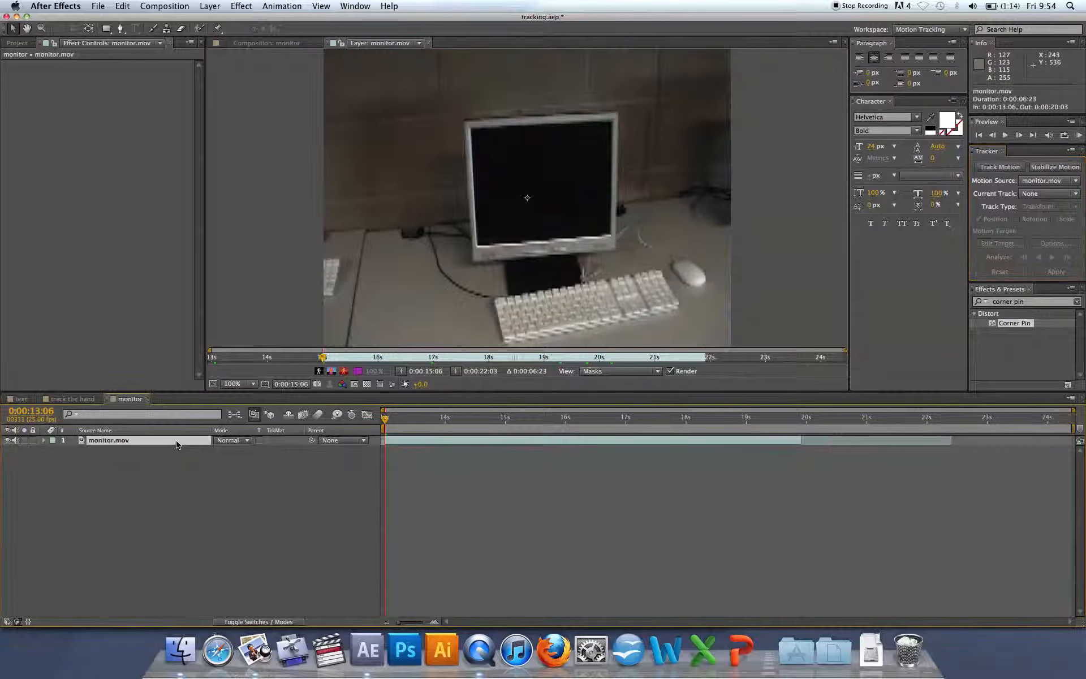
click(999, 167)
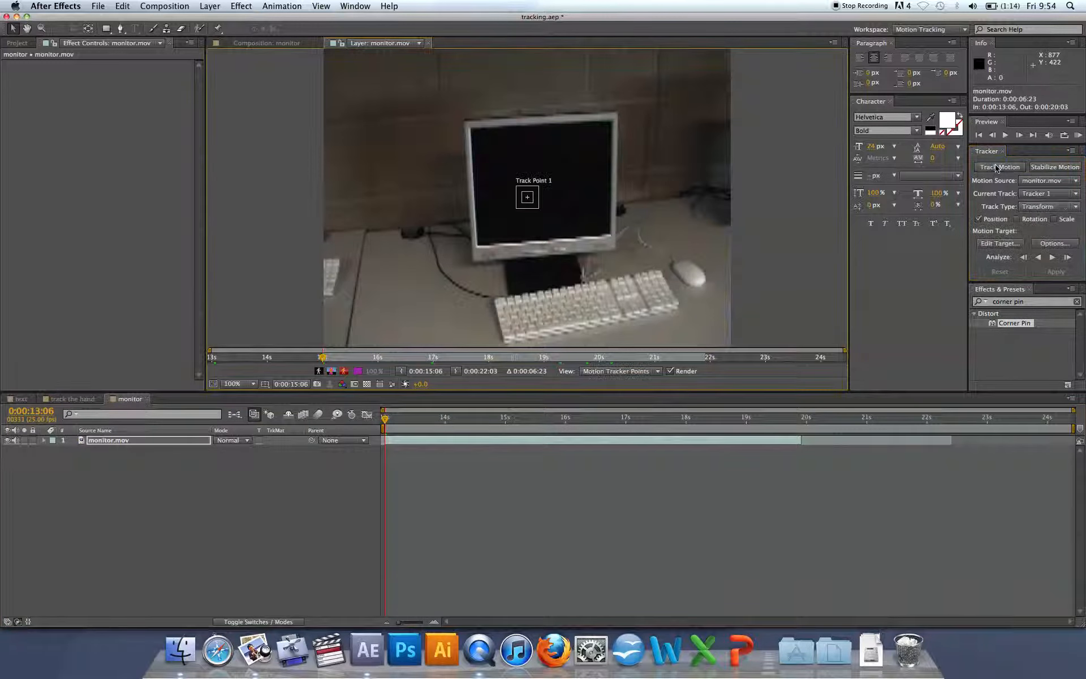
click(1048, 208)
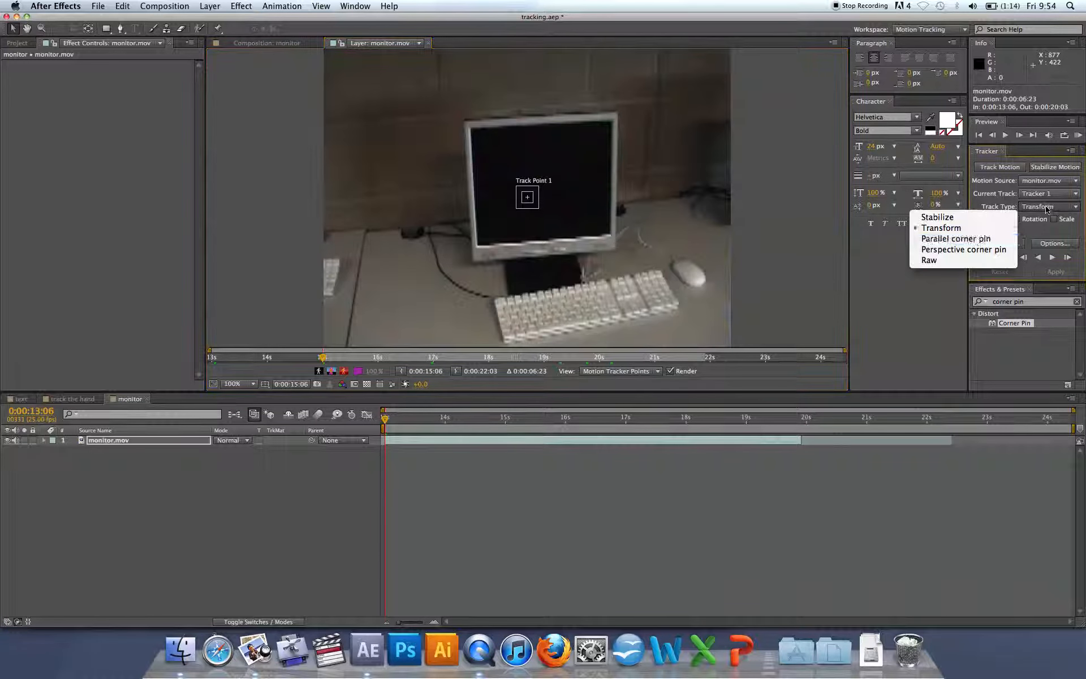
click(975, 250)
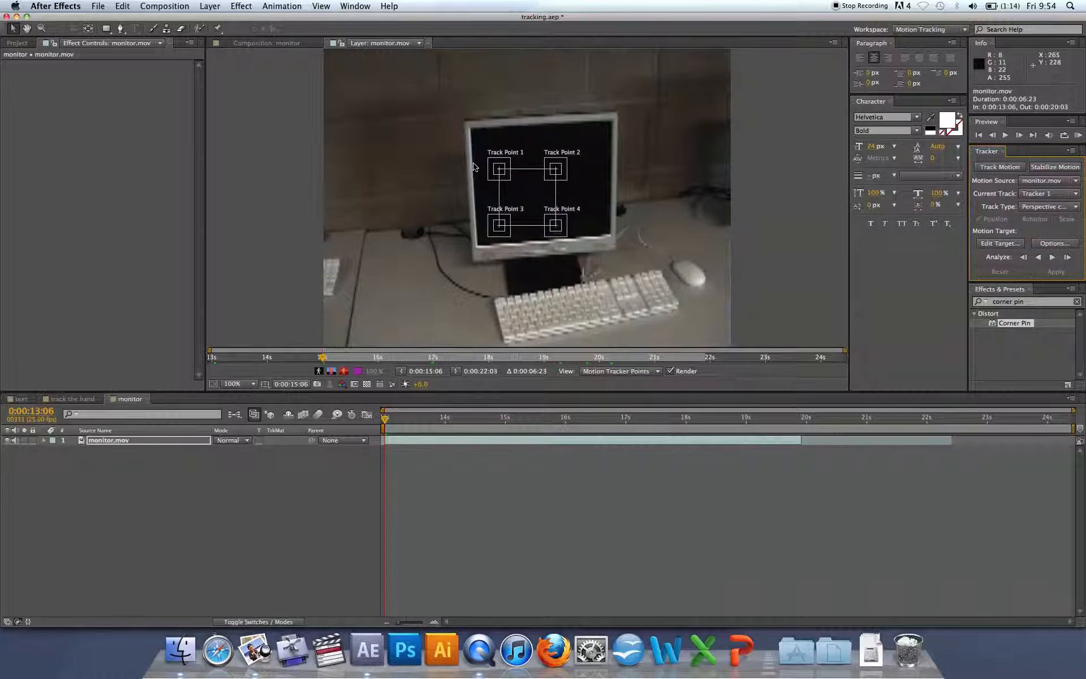
Place the four track points on the monitor screen's corners with enlarged search regions and analyze the motion forward
drag(501, 179, 473, 139)
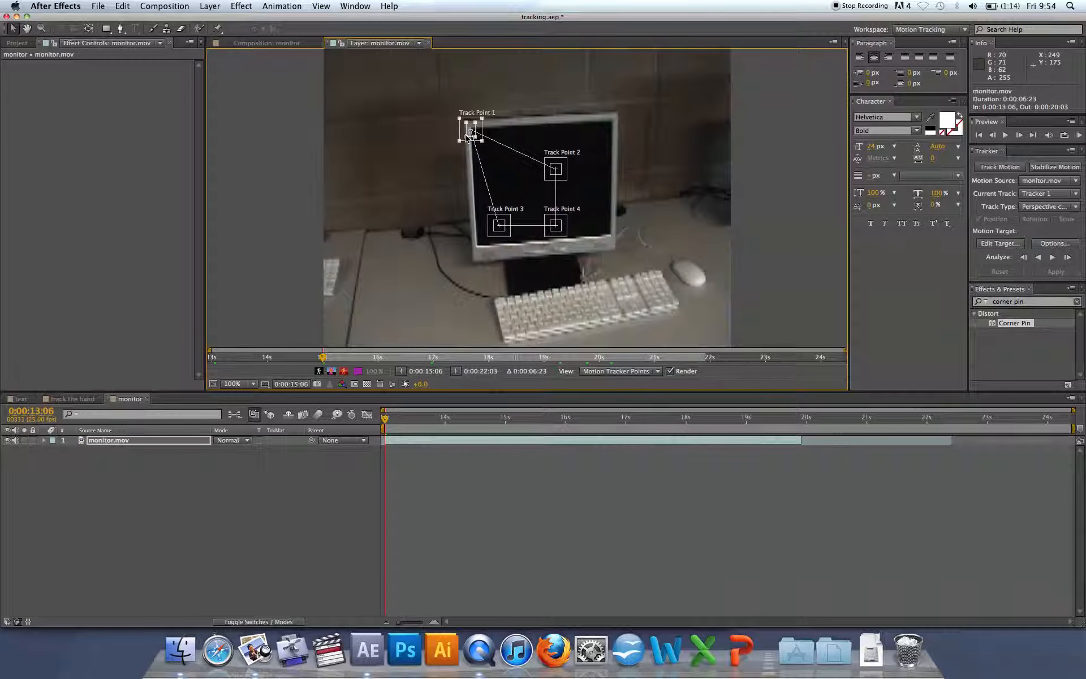
drag(459, 141, 445, 158)
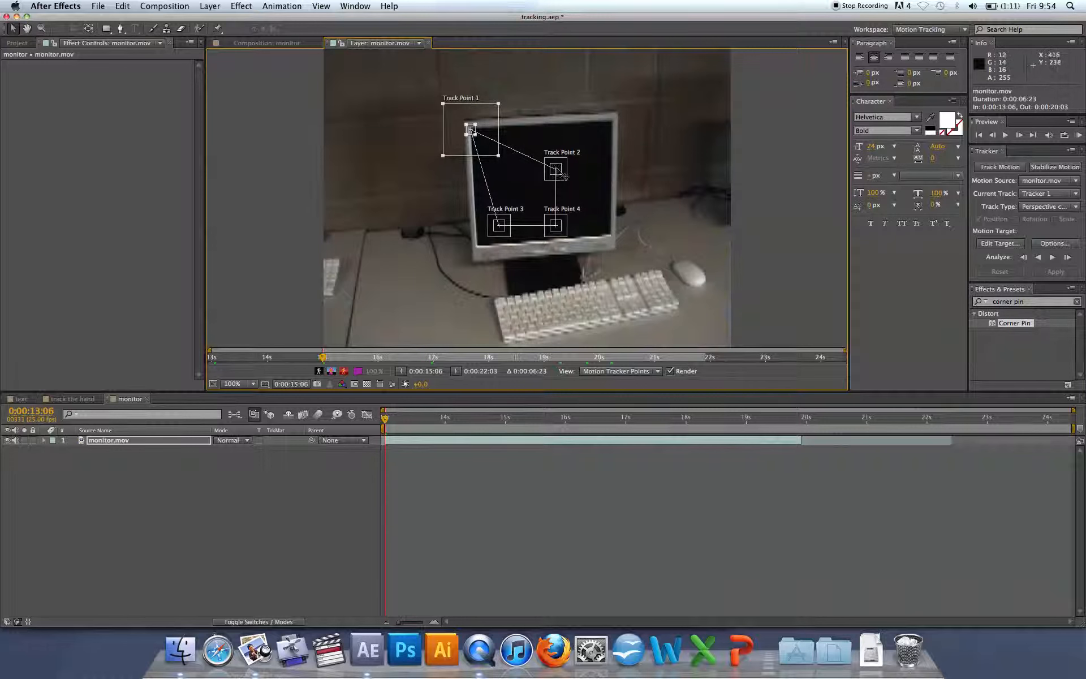
drag(564, 178, 587, 151)
drag(567, 236, 614, 238)
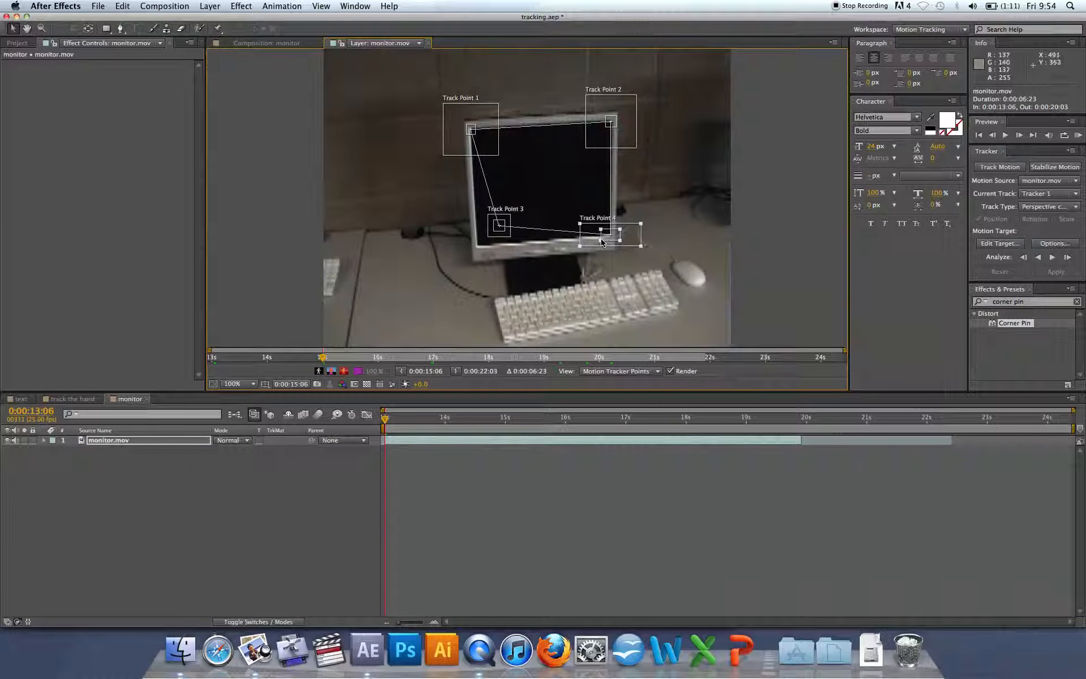
drag(641, 246, 633, 258)
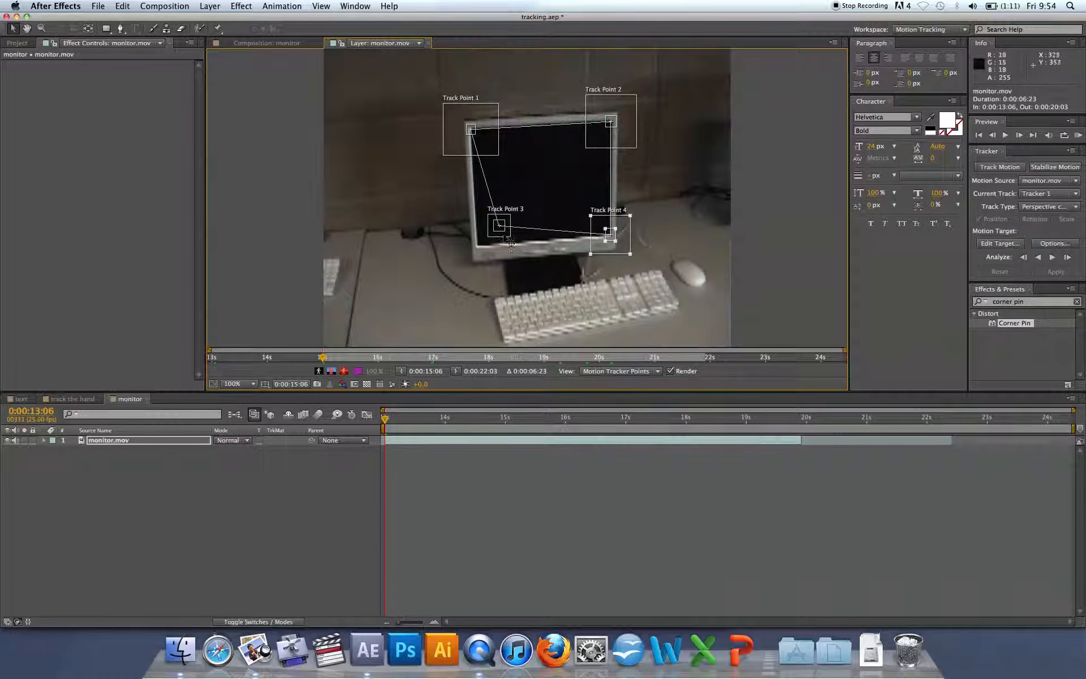
drag(497, 230, 454, 270)
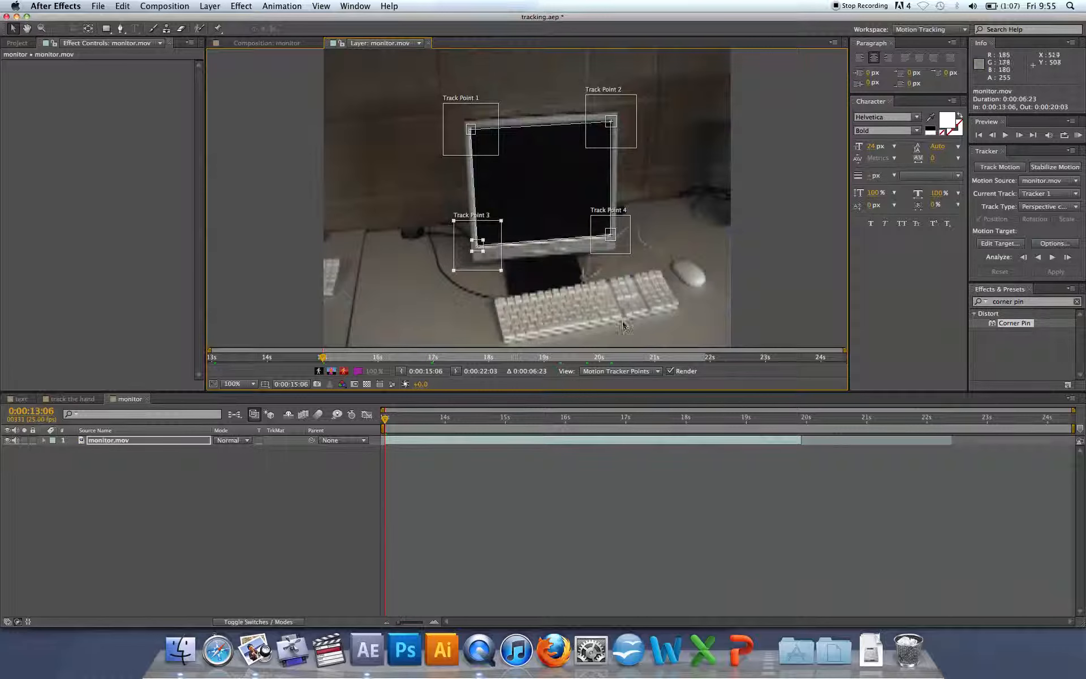
click(1052, 258)
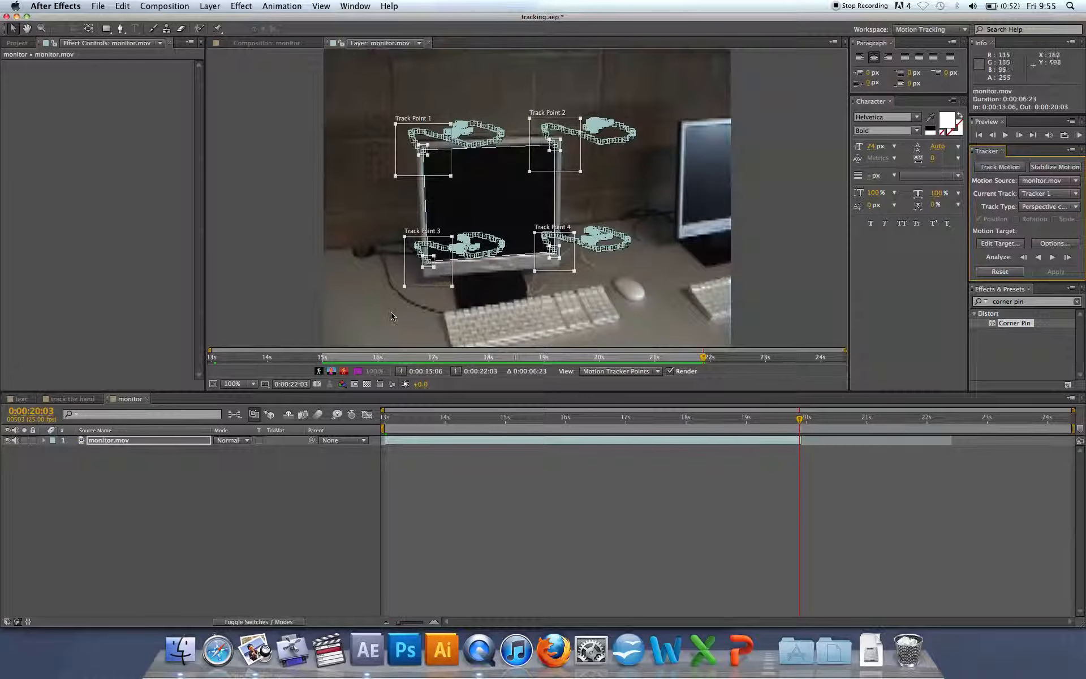
Add the track the hand composition as a layer above monitor.mov in the monitor composition
click(16, 44)
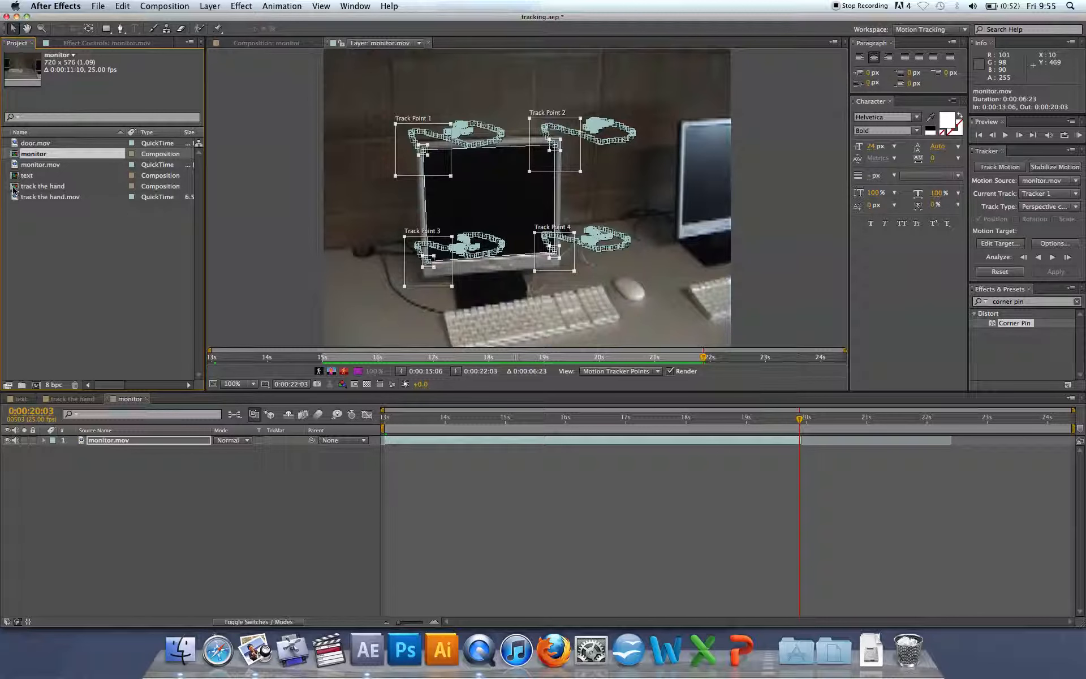
drag(14, 190, 96, 440)
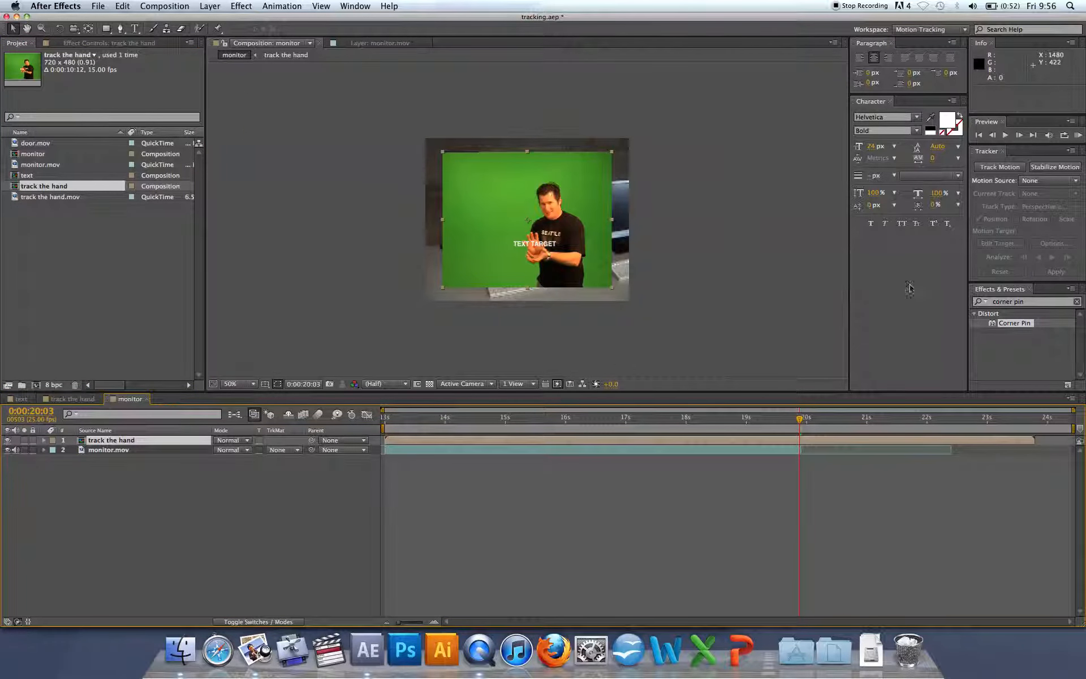
Set the track the hand layer as the motion target of monitor.mov's Tracker 1 and apply the tracking data
click(107, 452)
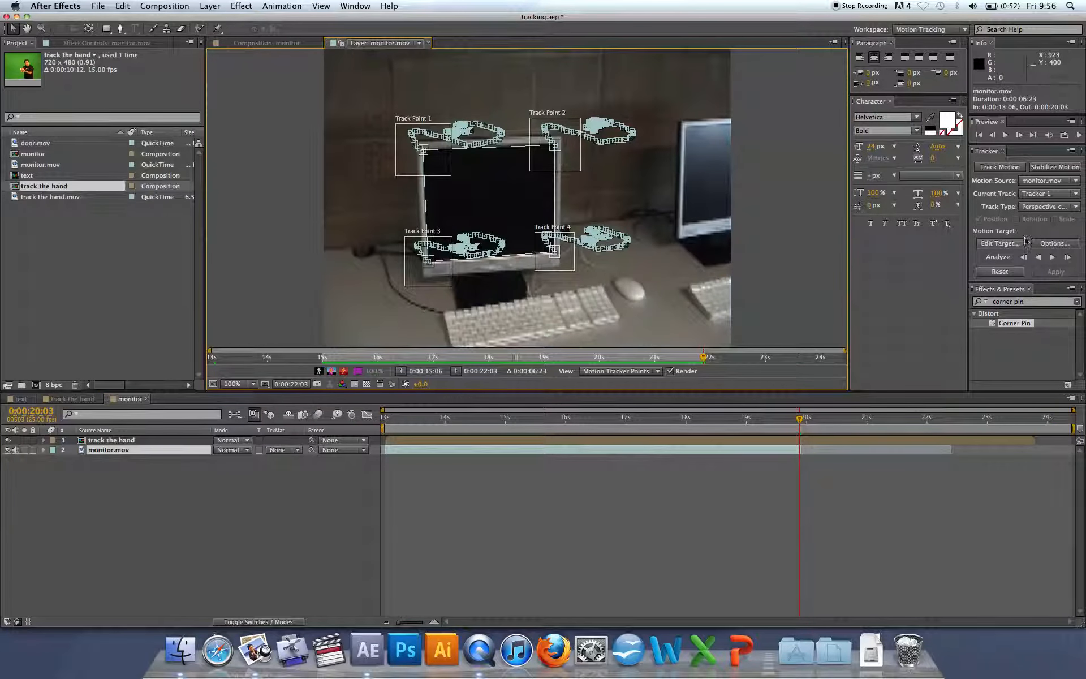
click(1000, 243)
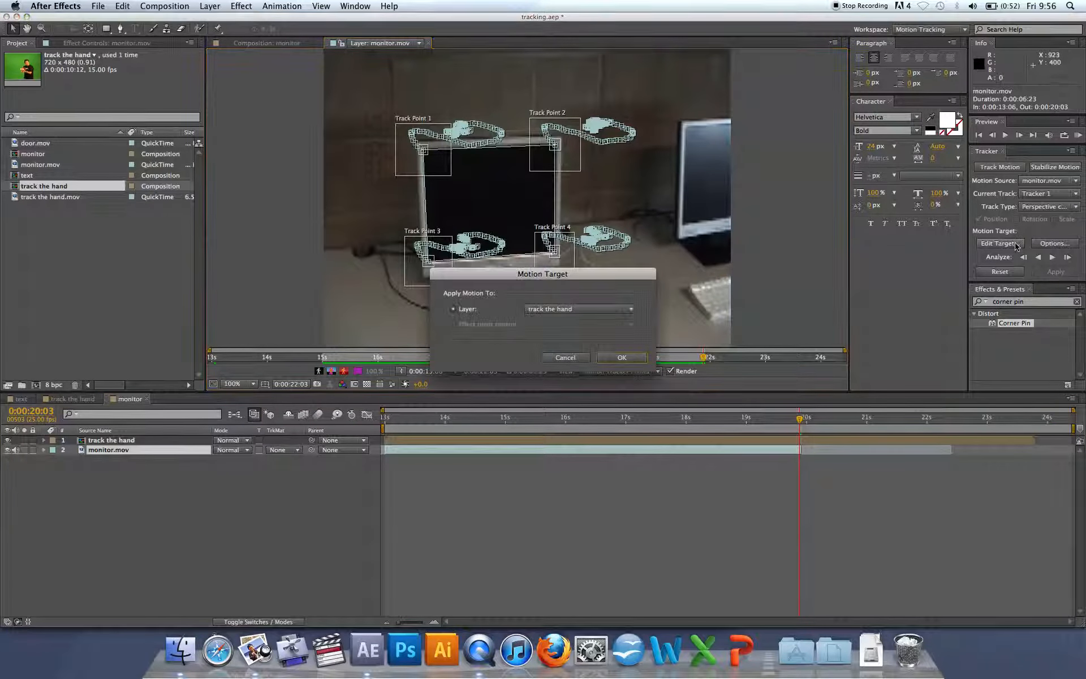
click(556, 311)
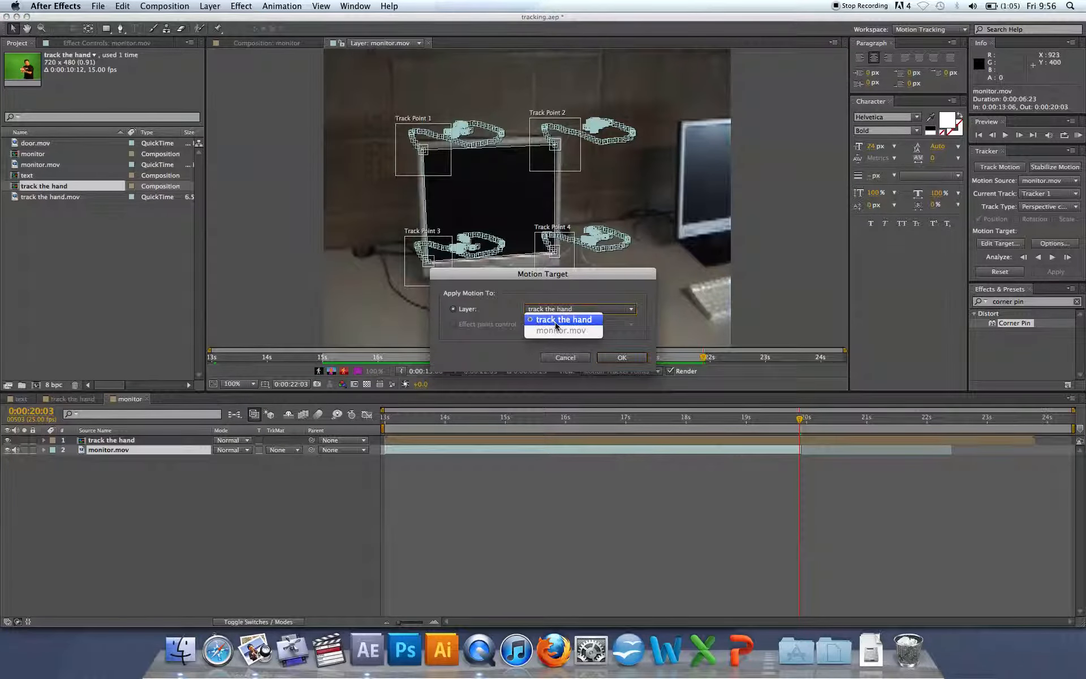
click(557, 318)
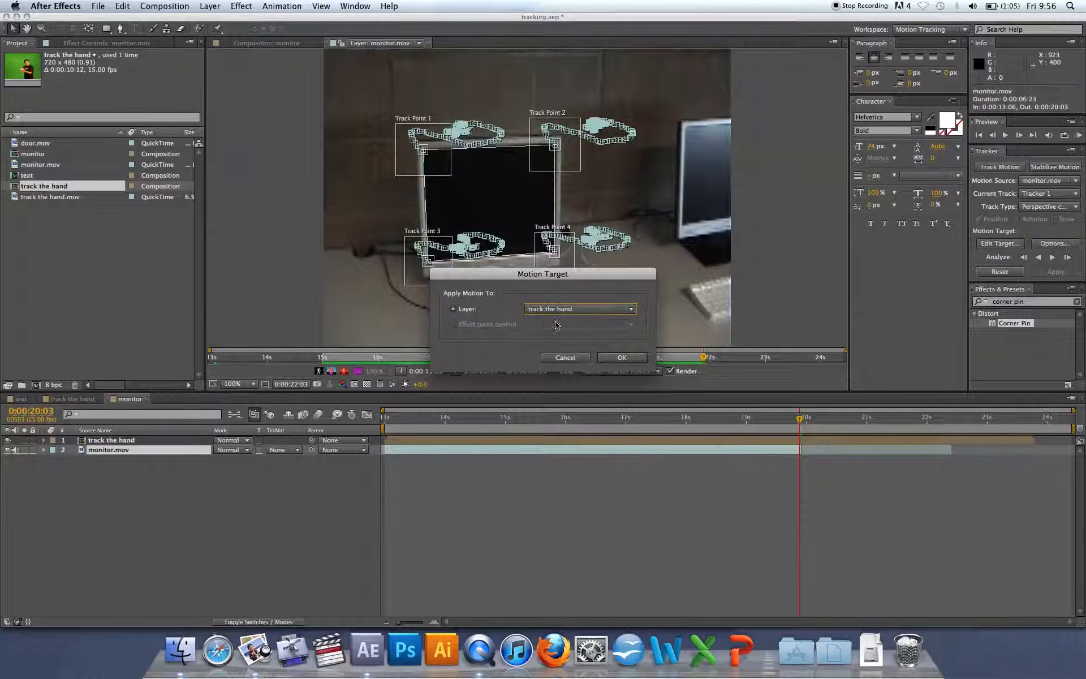
click(621, 358)
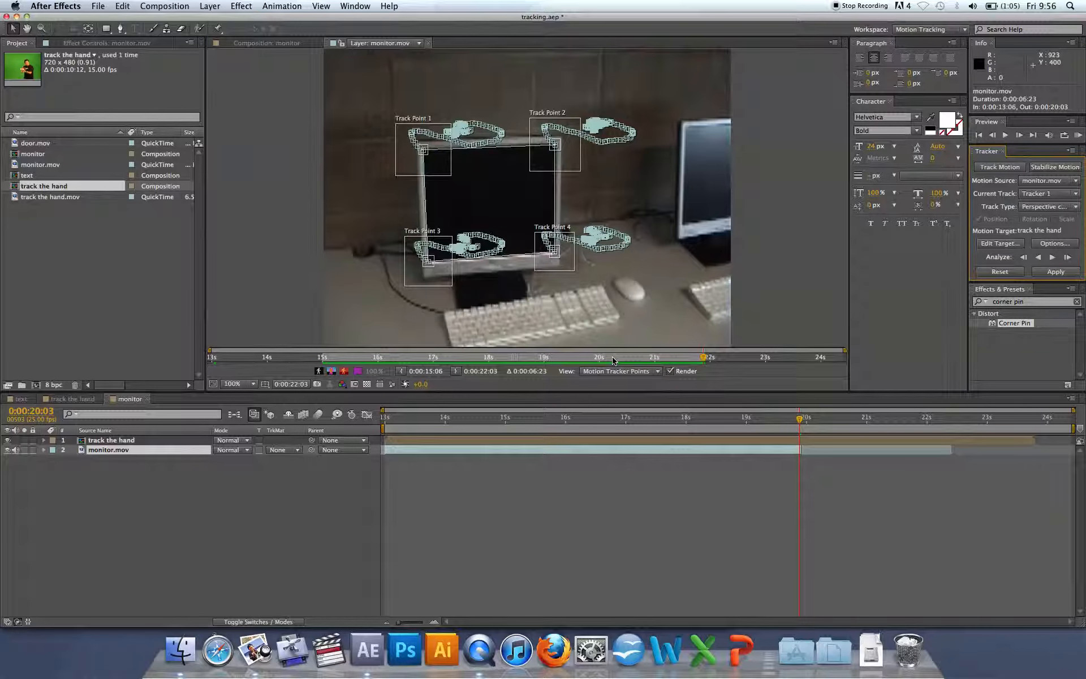
click(1055, 272)
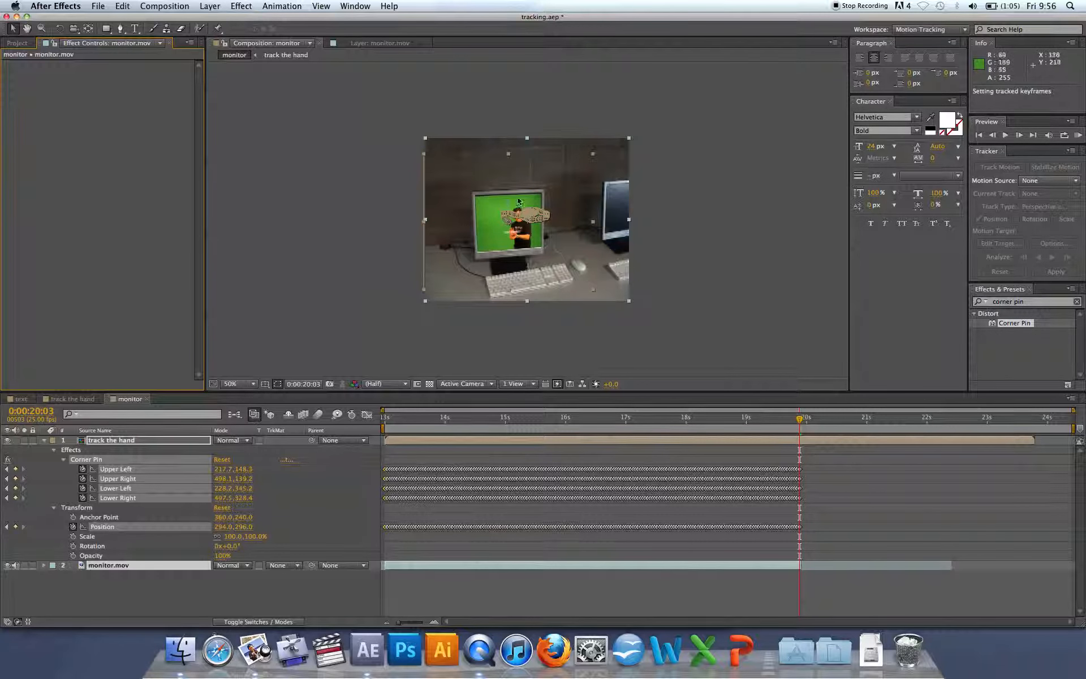
Play the monitor composition from its start to check how the pinned footage follows the screen
click(290, 334)
click(396, 417)
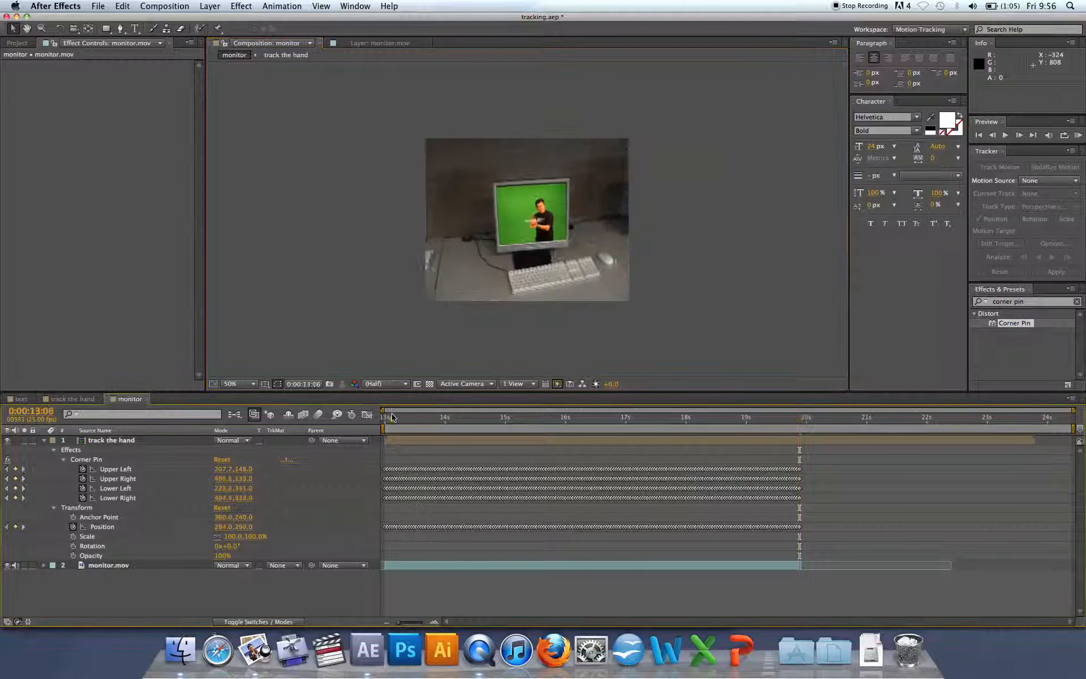
key(space)
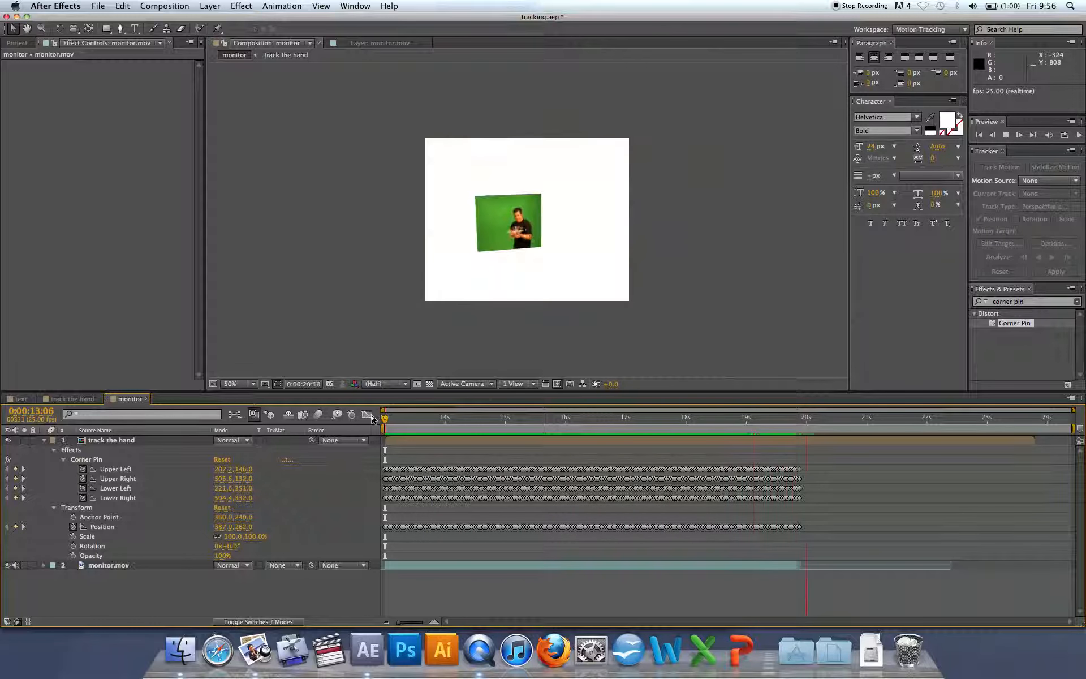
key(space)
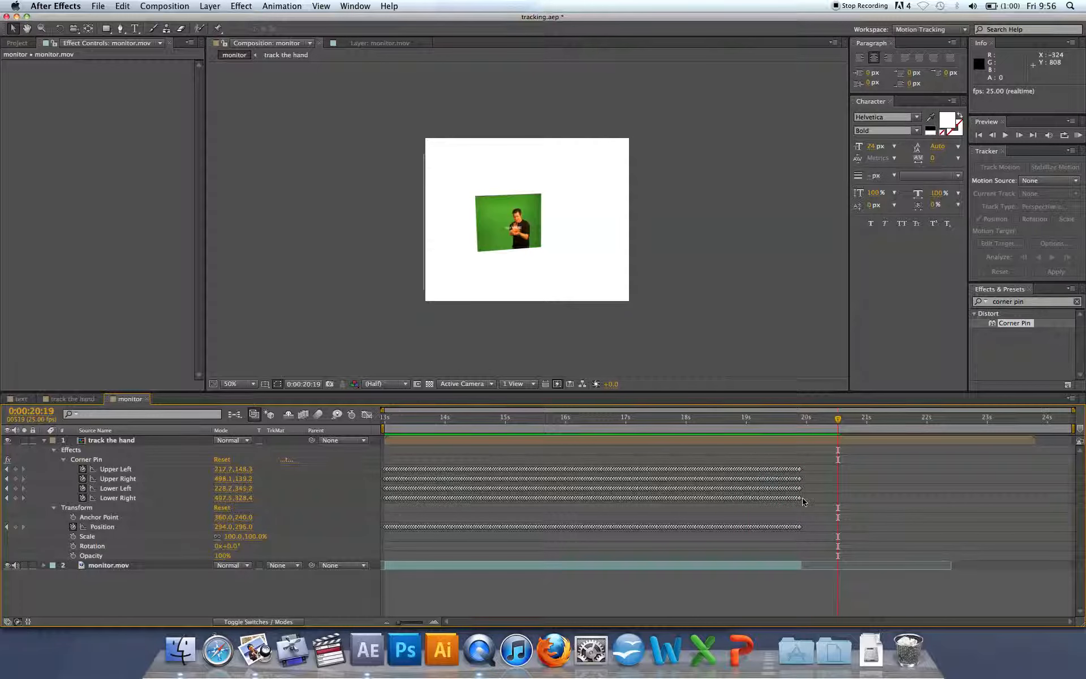